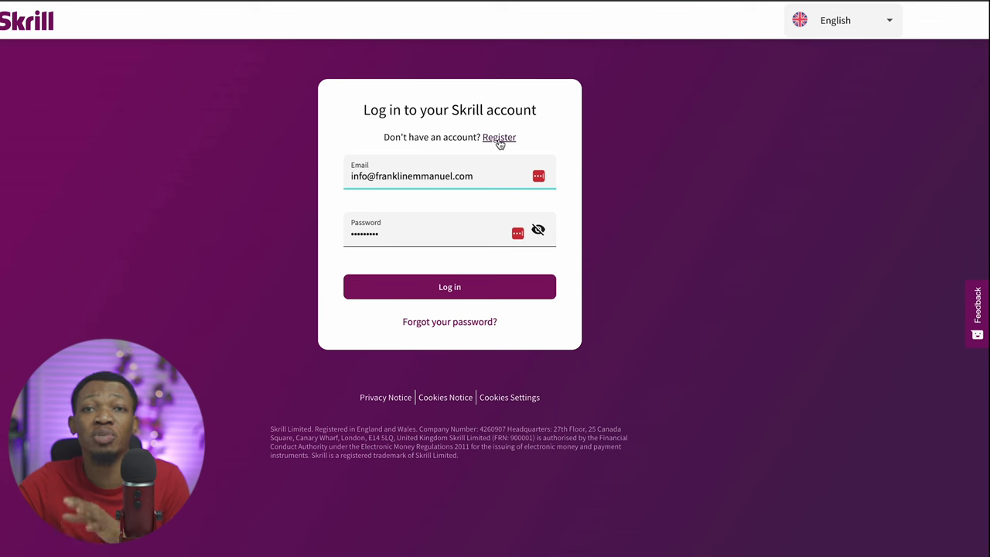
Fill the Skrill registration form with a saved email and the account password, and opt in to partner offers
key("Return")
left_click(499, 137)
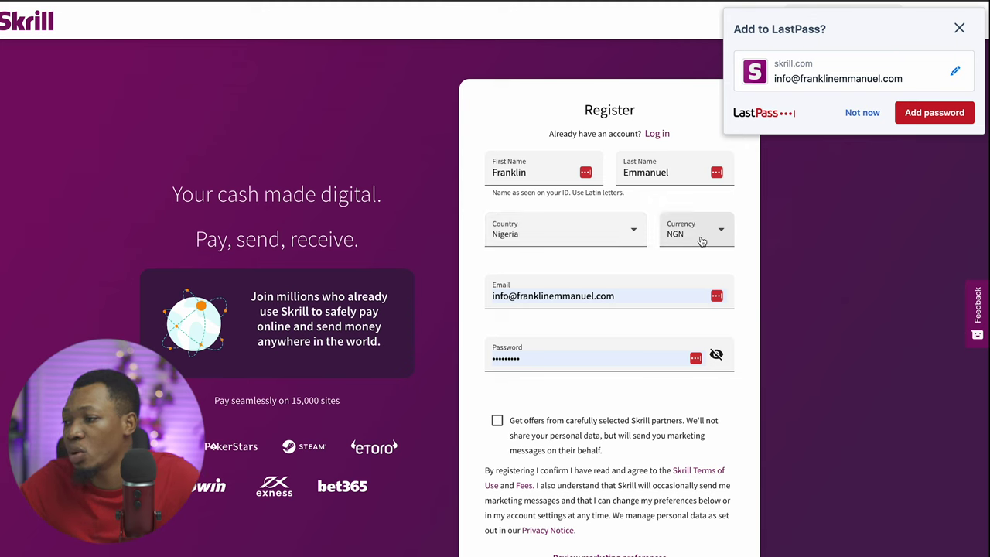
left_click(635, 293)
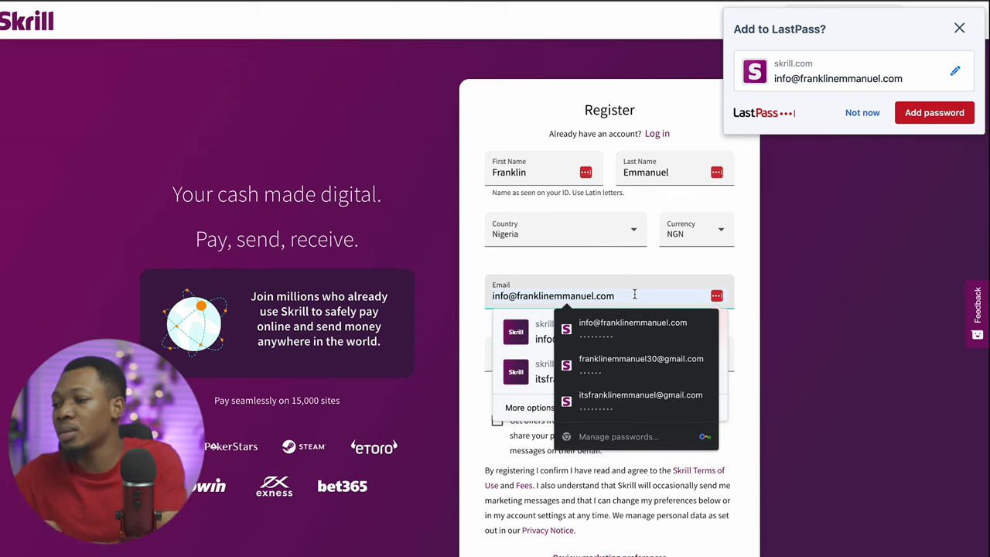
key("ctrl+a")
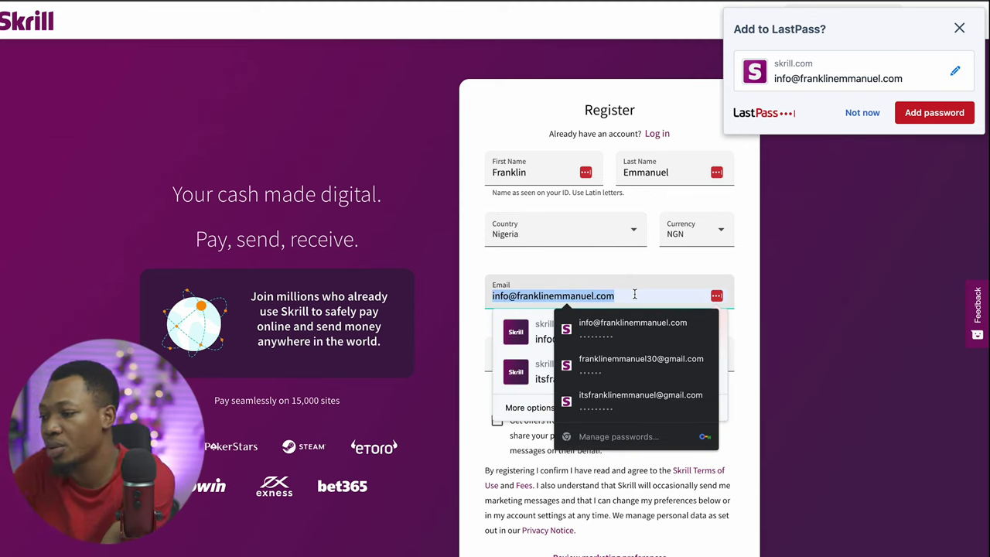
type("fr")
left_click(653, 331)
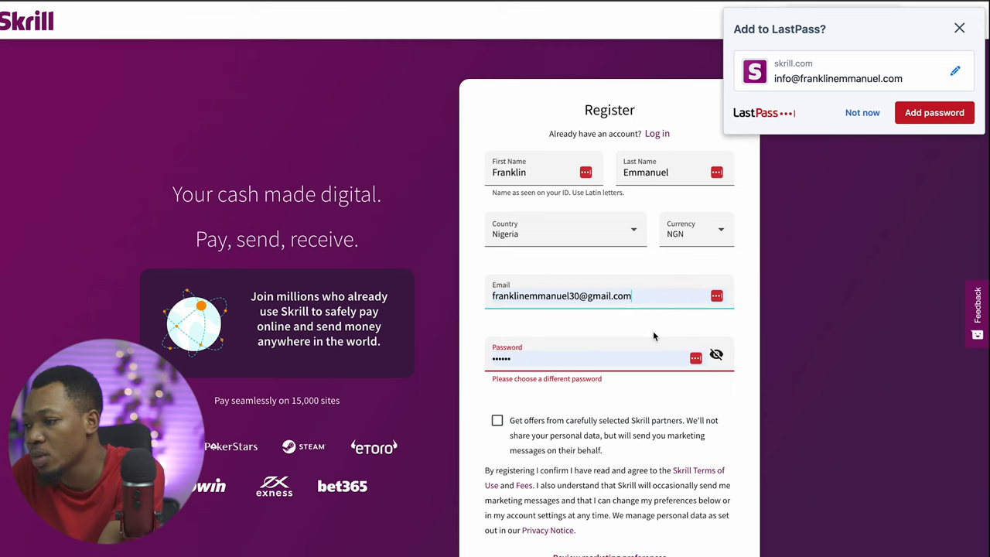
left_click(619, 361)
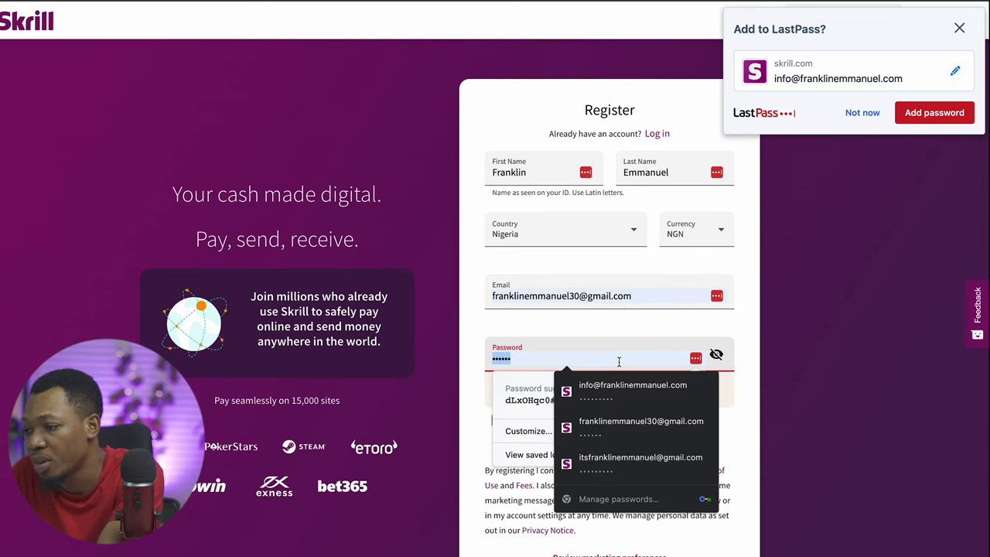
key("BackSpace")
key("BackSpace")
type("12345")
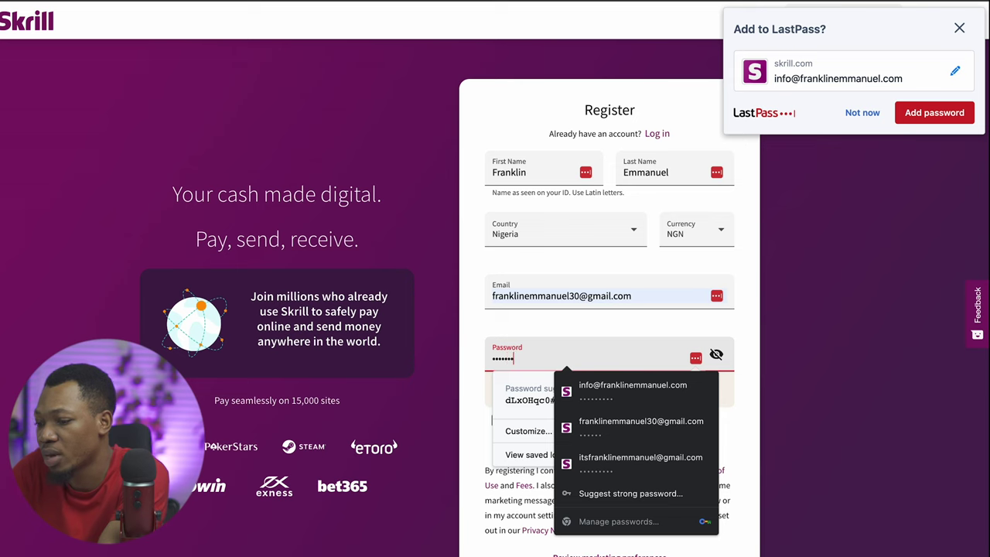
left_click(497, 420)
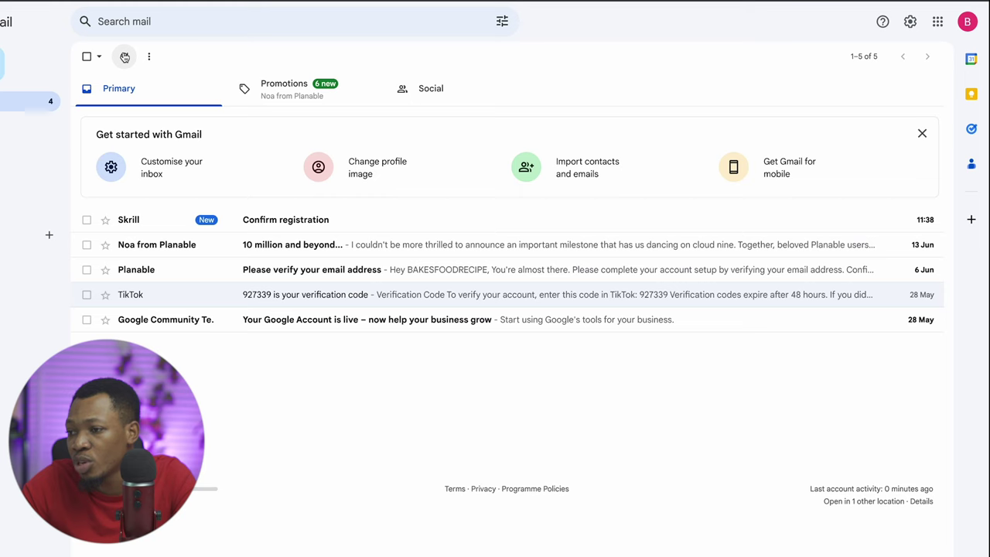
Open Skrill's 'Confirm registration' email in Gmail and confirm the email address
left_click(270, 224)
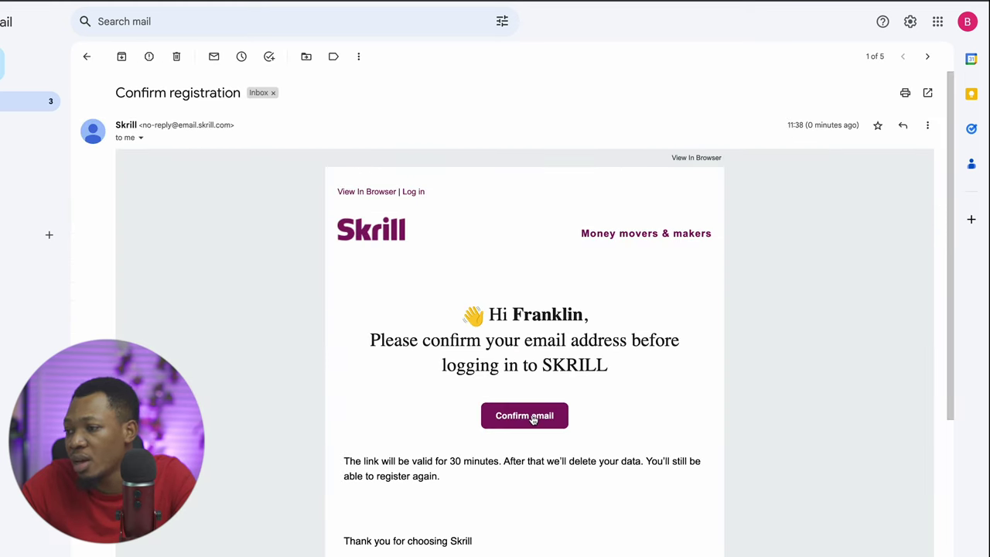
left_click(531, 417)
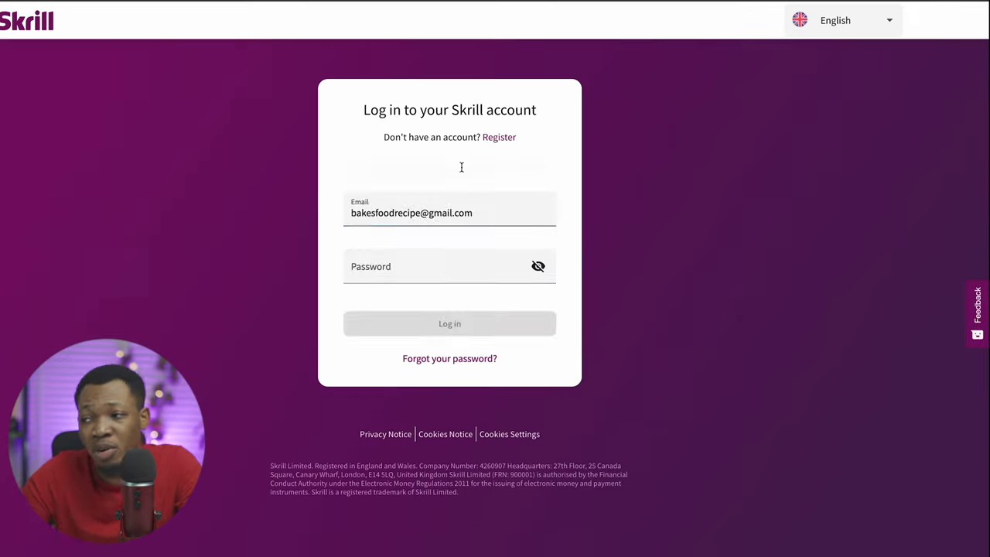
Log in to Skrill using the saved account login from autofill
left_click(497, 222)
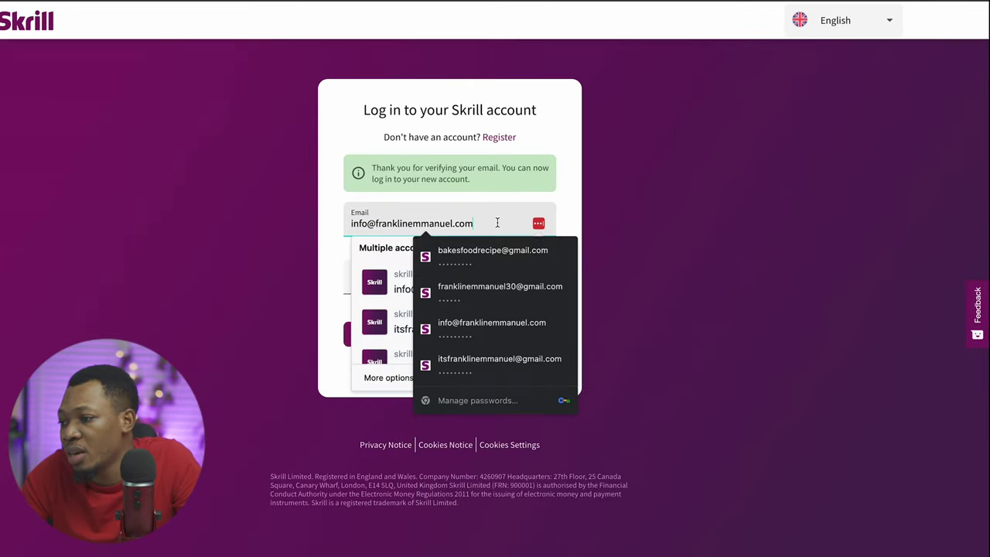
left_click(490, 249)
left_click(468, 338)
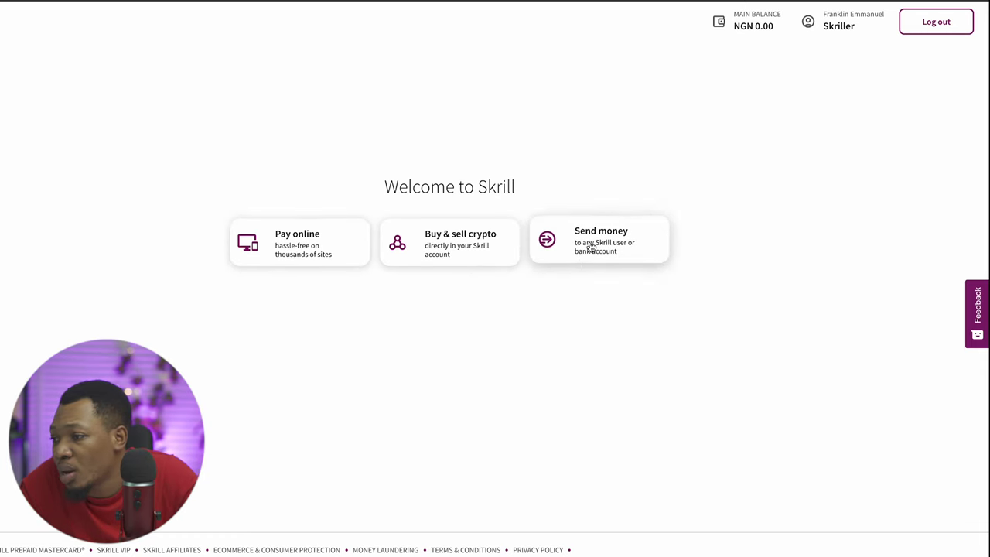
From Send money, start the Complete registration form and begin entering the street address
left_click(591, 246)
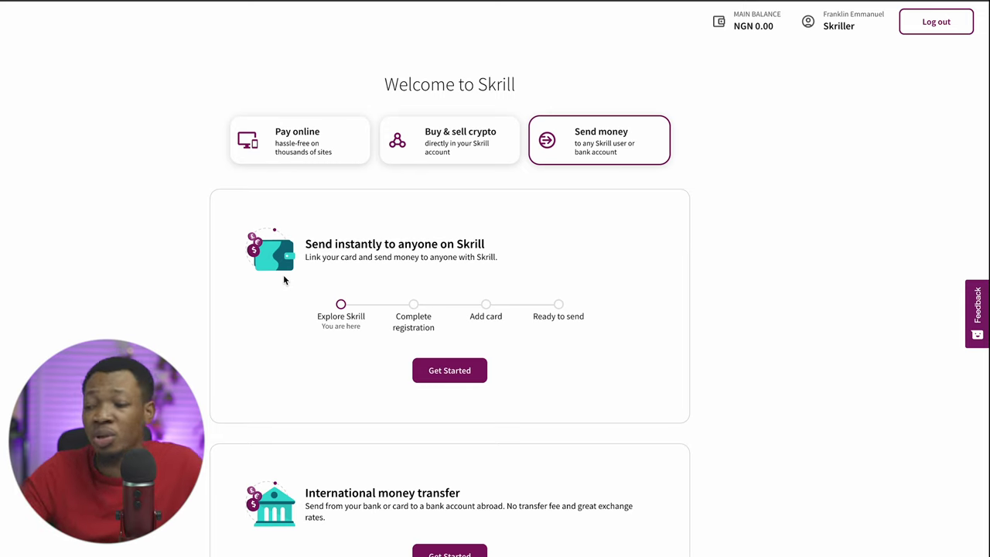
left_click(450, 373)
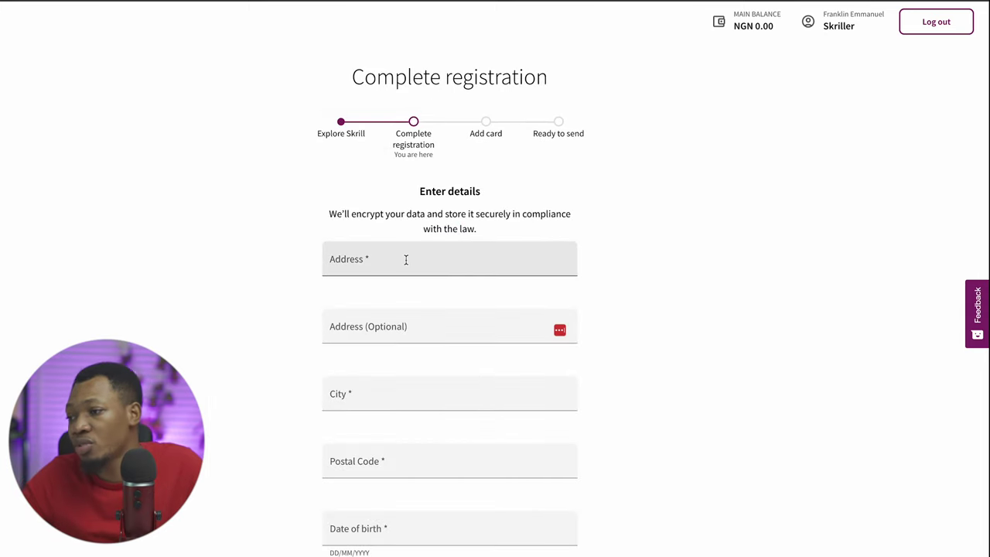
scroll(406, 259, "down", 3)
scroll(406, 259, "up", 3)
left_click(406, 259)
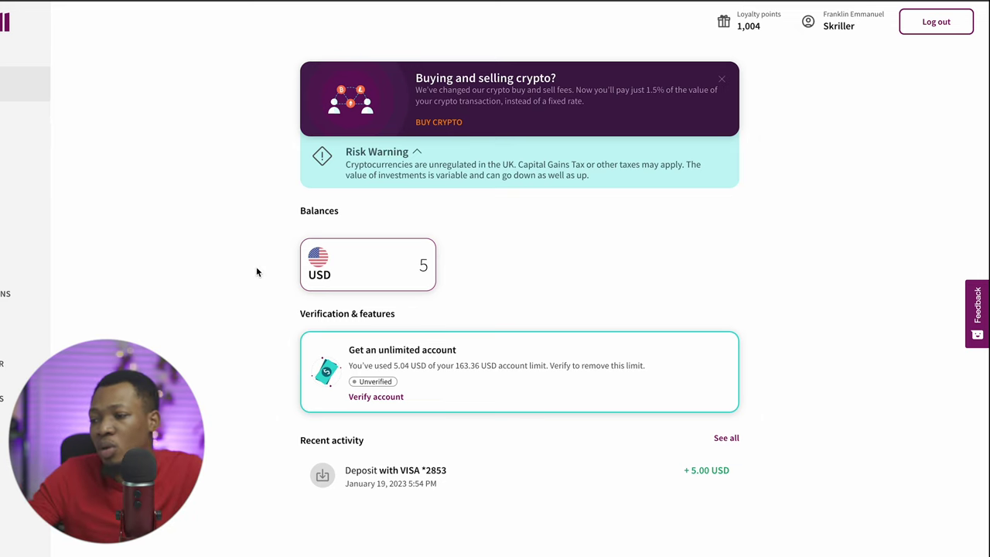
Start account verification with proof of address, choosing Utility bill as the document type
scroll(256, 266, "down", 1)
scroll(256, 266, "up", 1)
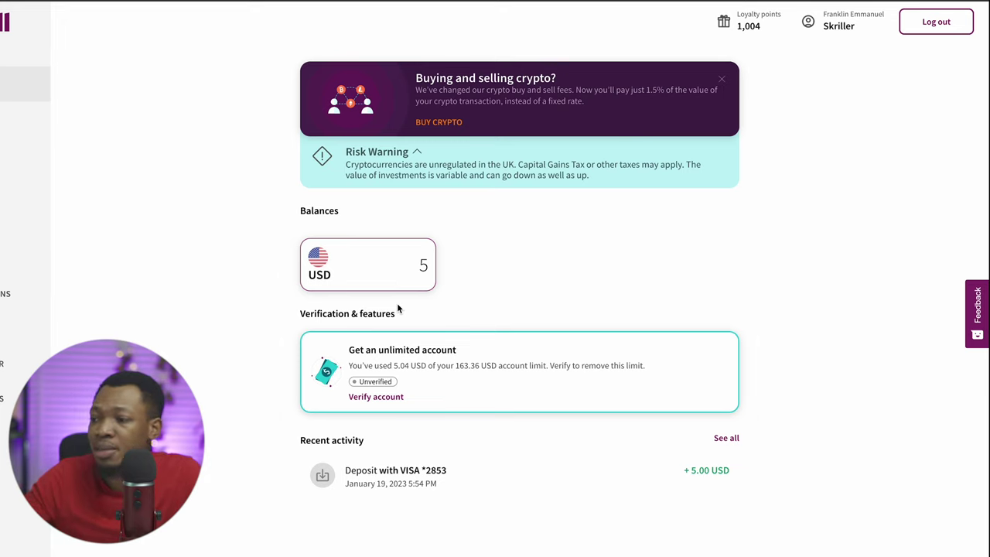
scroll(398, 307, "down", 2)
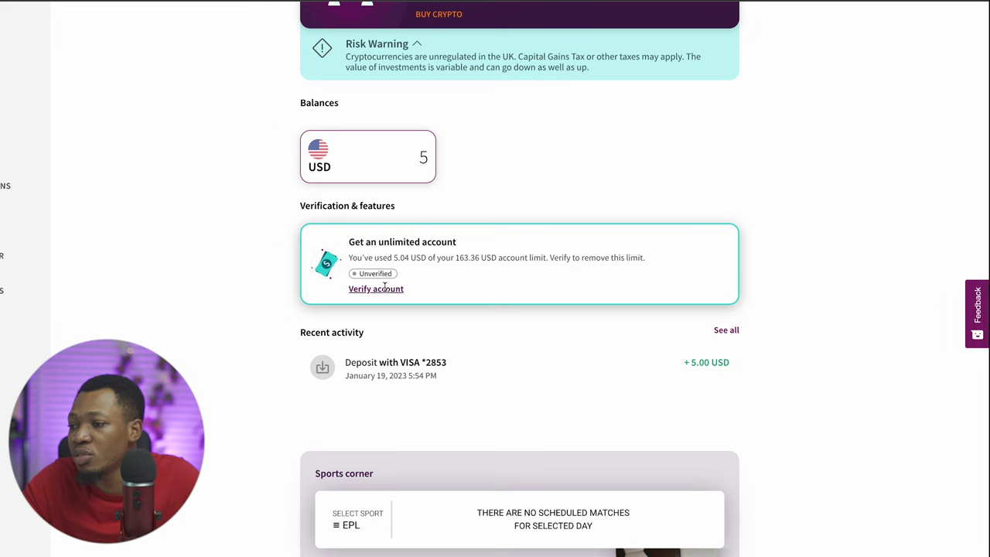
left_click(375, 289)
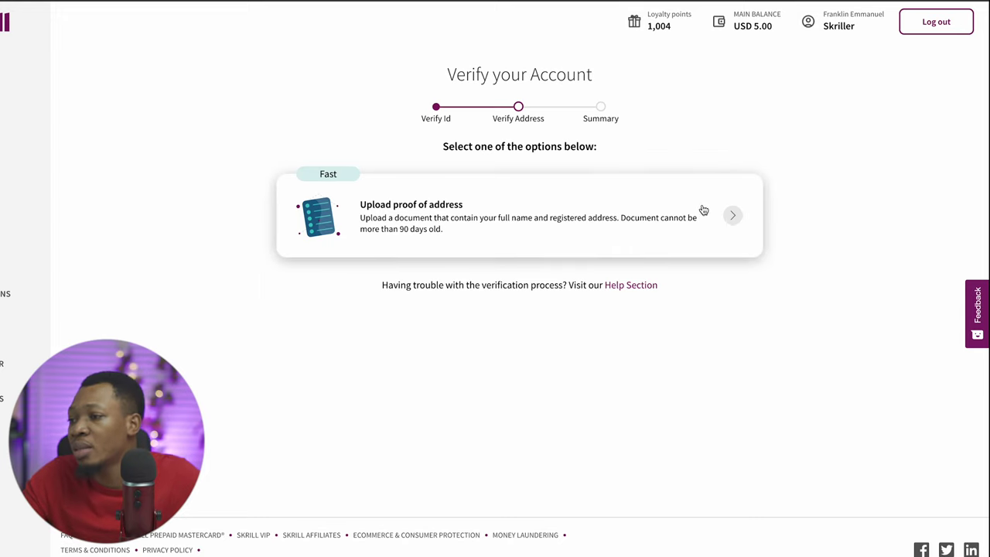
left_click(733, 216)
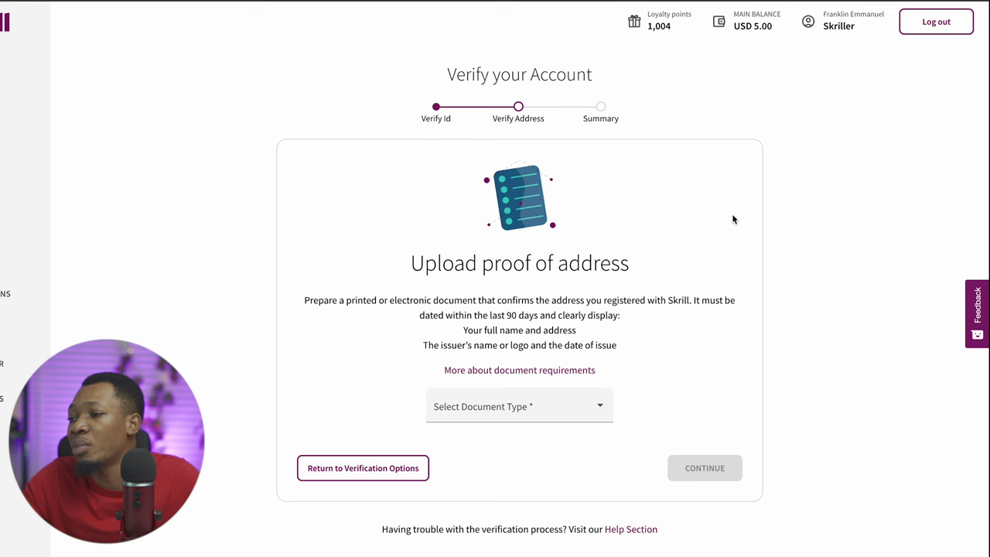
left_click(484, 418)
left_click(466, 436)
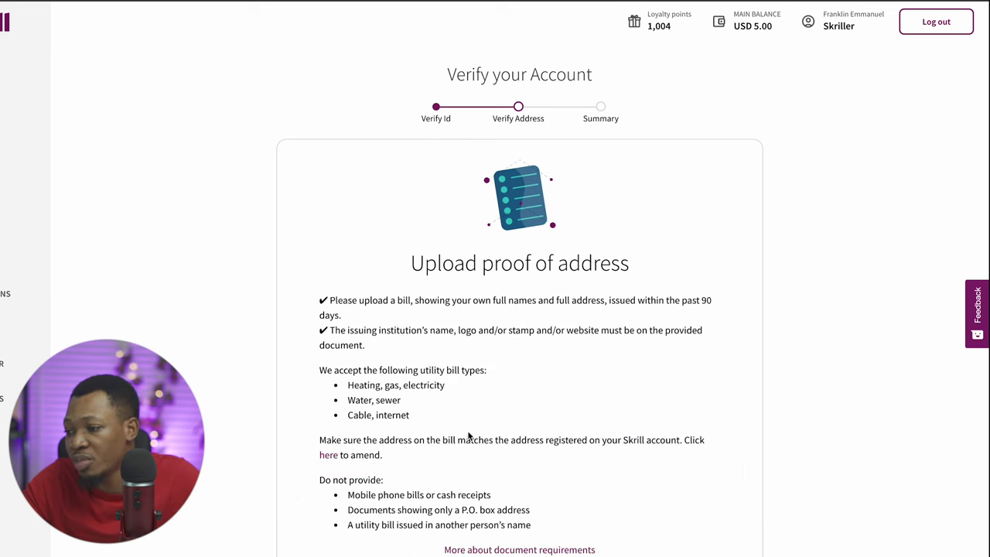
scroll(586, 517, "down", 5)
left_click(708, 408)
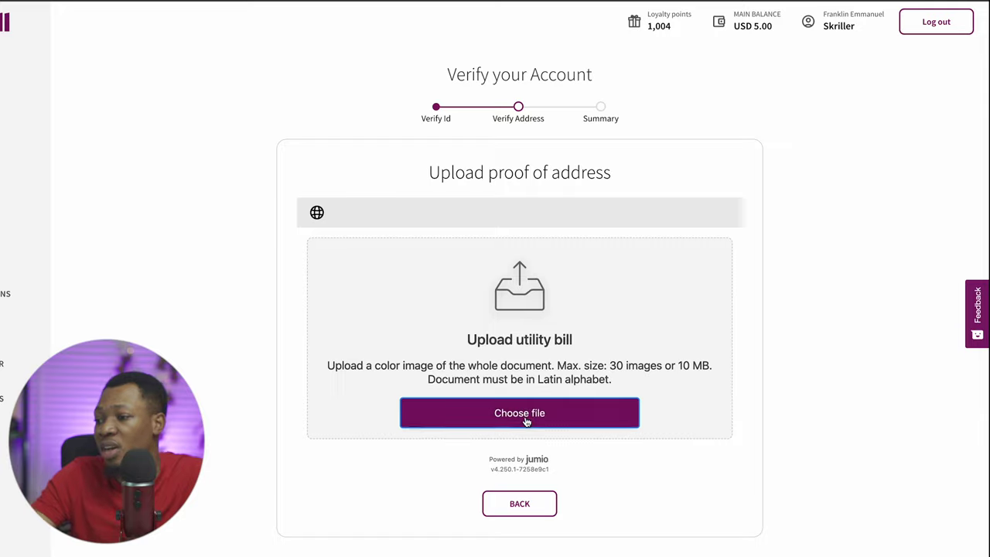
Upload 'Jun 1, Doc 2.pdf' from Downloads and confirm it as proof of address
left_click(525, 420)
left_click(243, 251)
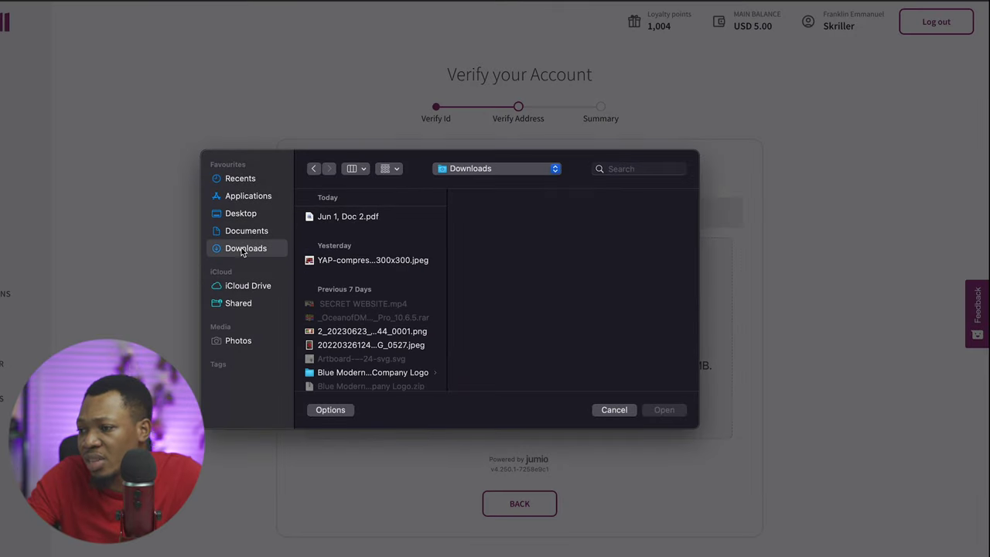
left_click(361, 216)
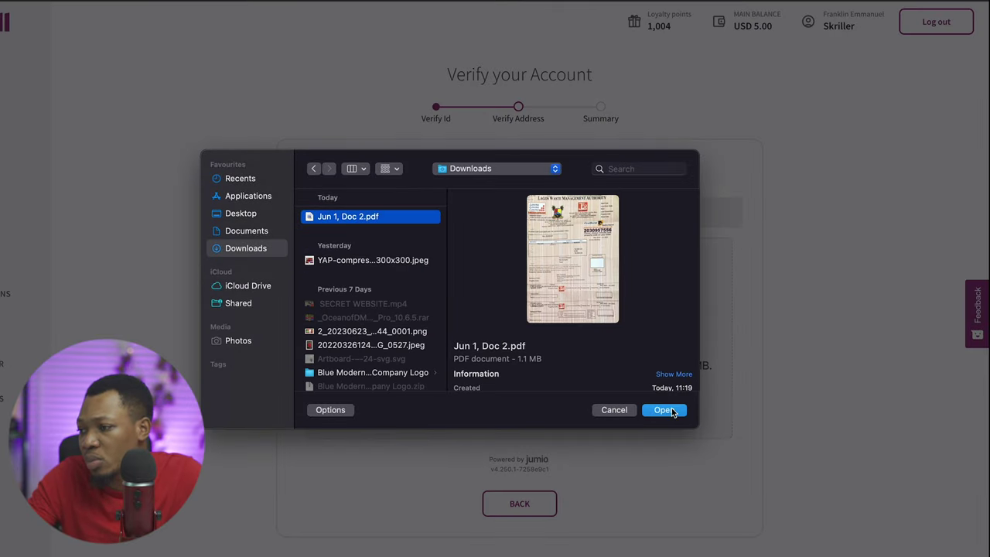
left_click(670, 411)
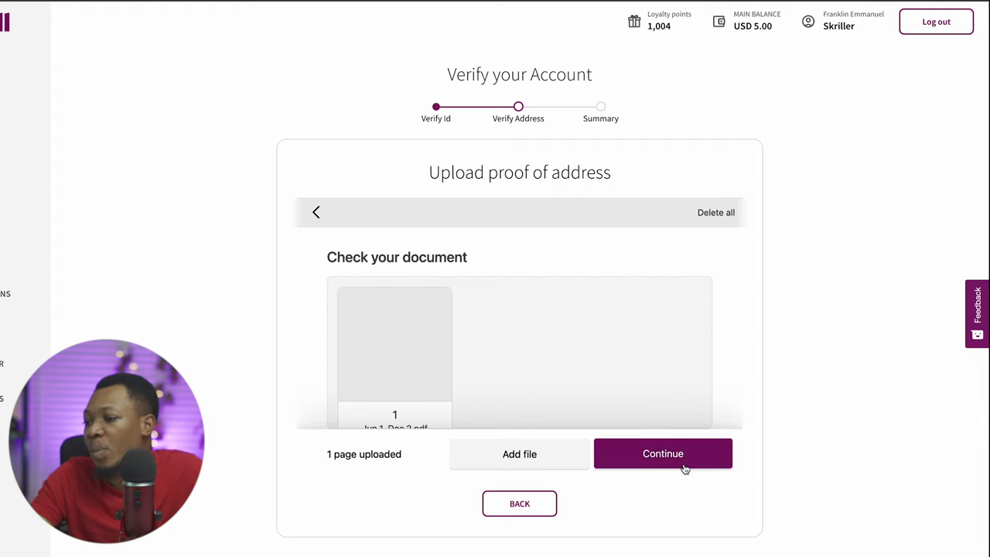
left_click(685, 463)
left_click(663, 454)
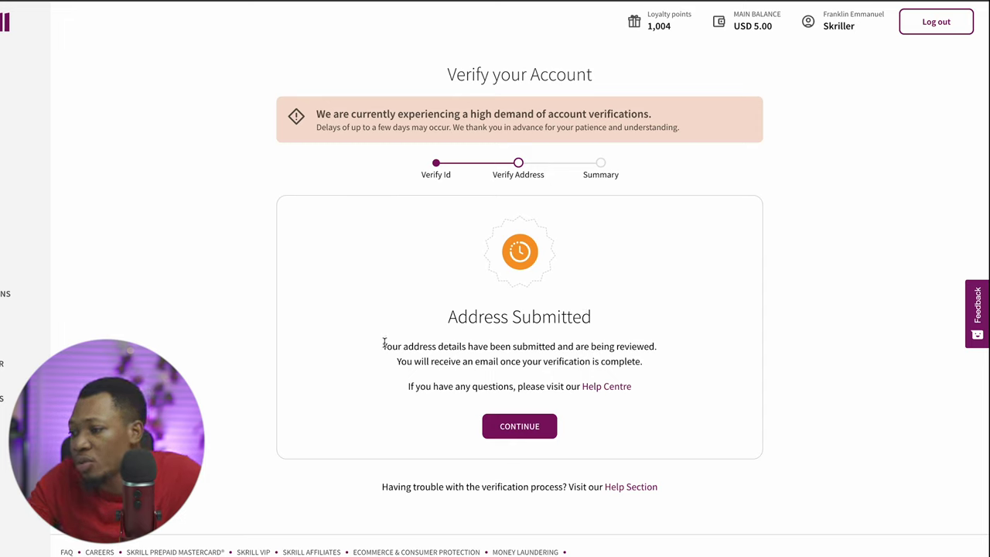
Return to the wallet dashboard showing verification in progress, then go to the Deposit section
left_click_drag(383, 343, 691, 362)
left_click(689, 358)
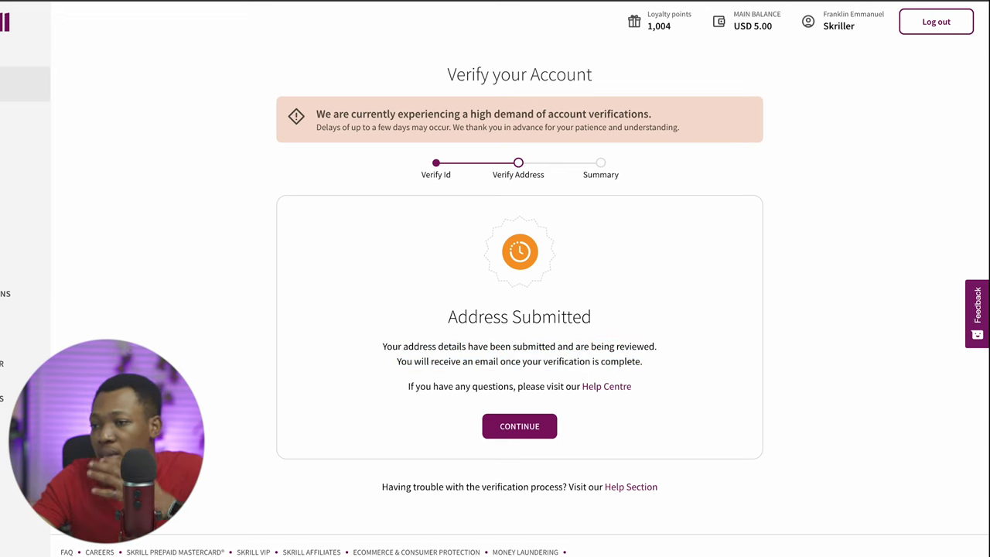
left_click(7, 84)
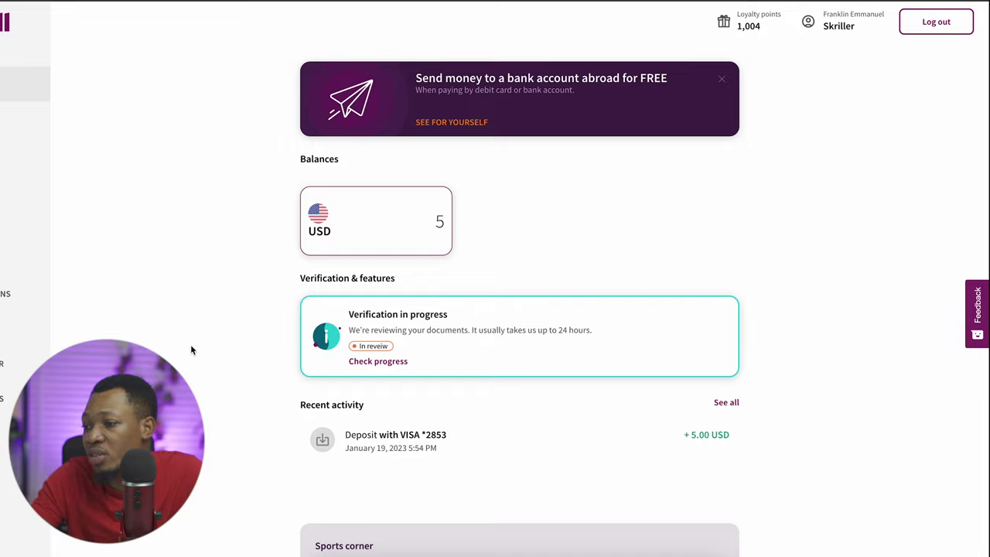
scroll(192, 349, "down", 5)
scroll(190, 349, "up", 6)
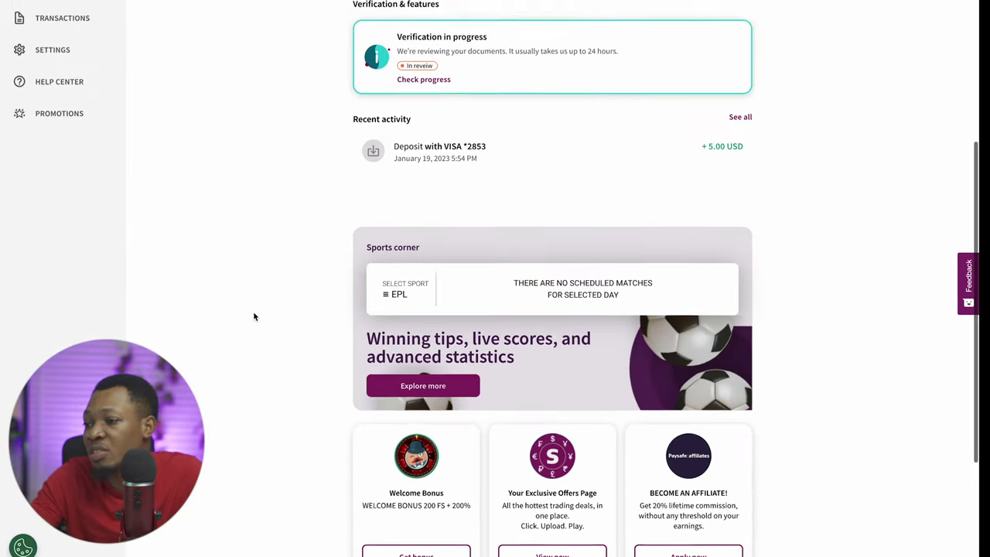
left_click(62, 106)
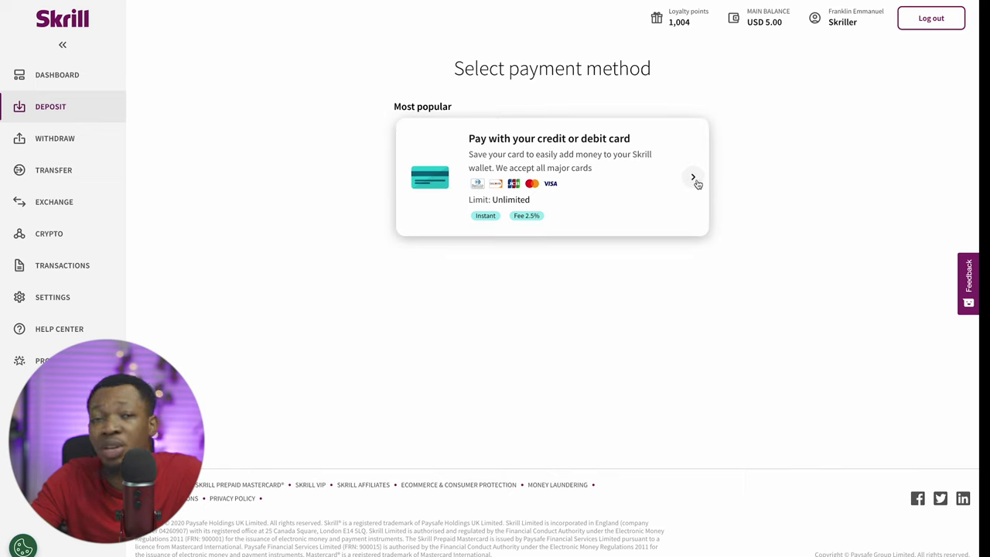
View the credit or debit card deposit option, then go to the Withdraw page
left_click(694, 180)
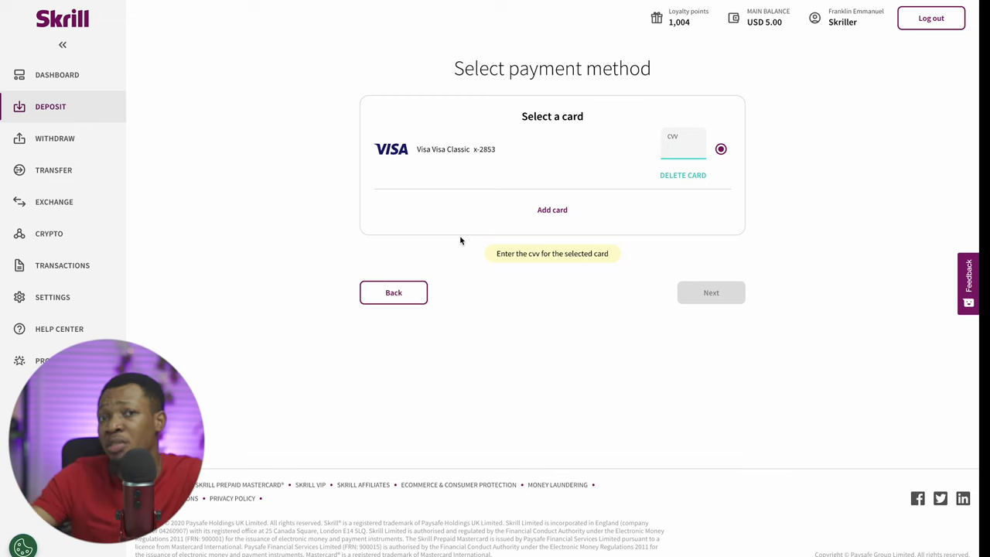
left_click(56, 138)
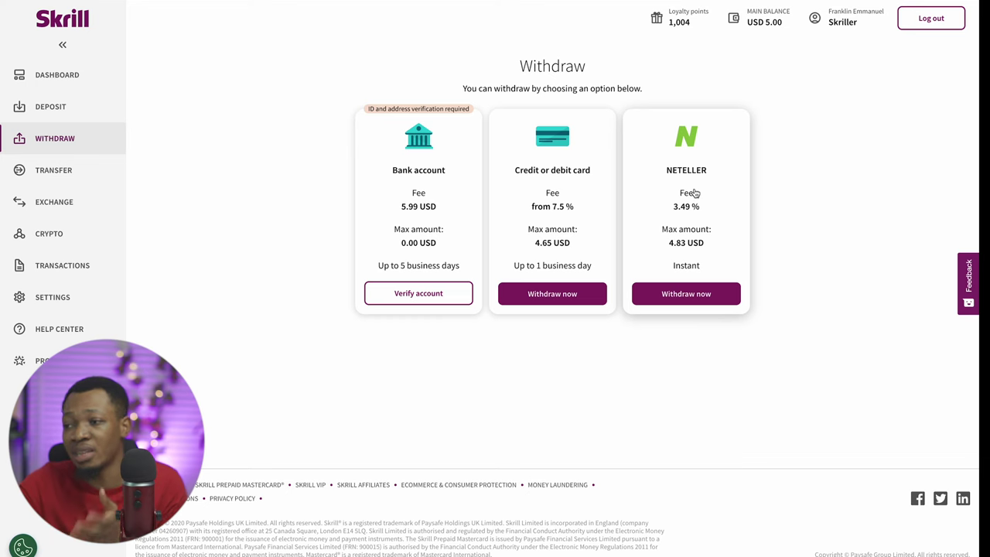
Go to the Transfer page from the left sidebar
left_click(61, 171)
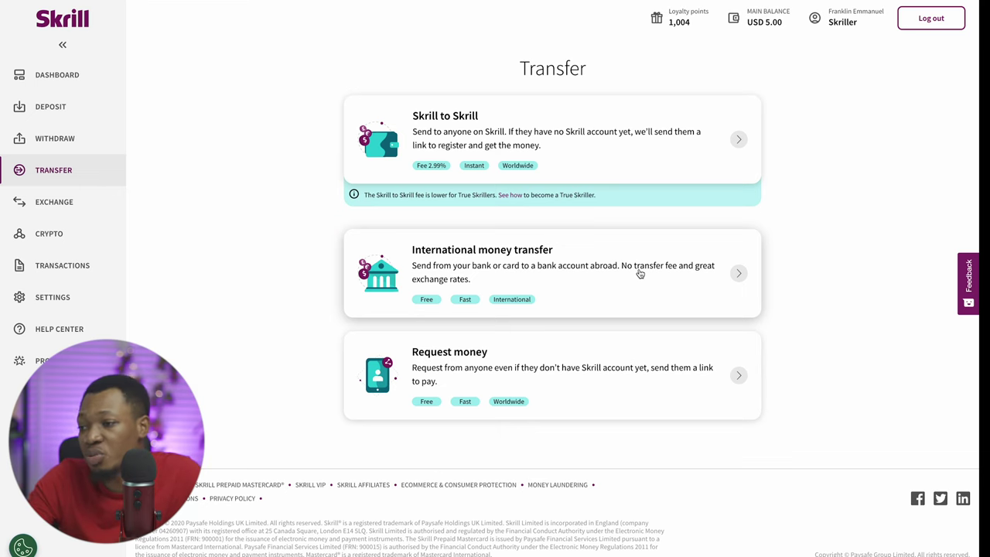
Create a request-money link for USD 15 and copy it
left_click(735, 375)
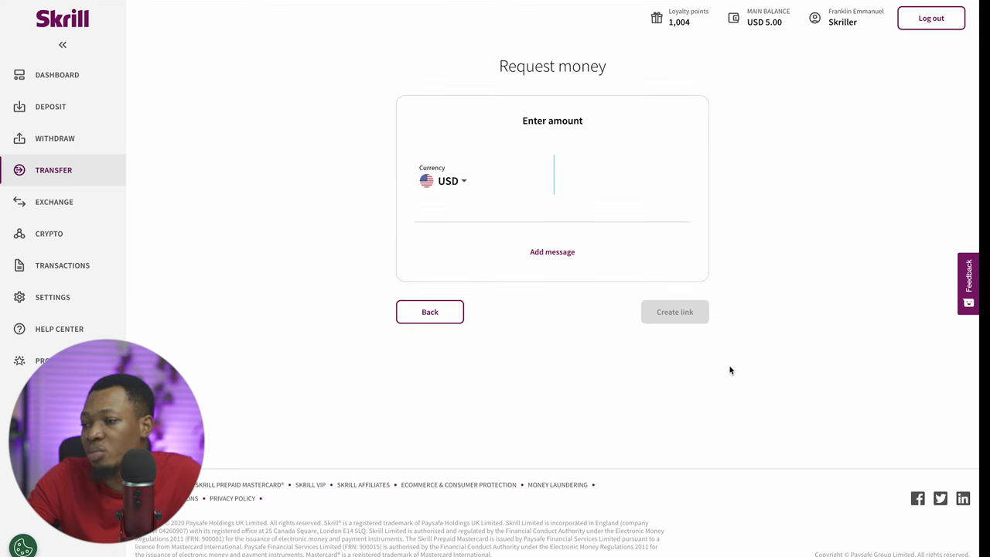
type("15")
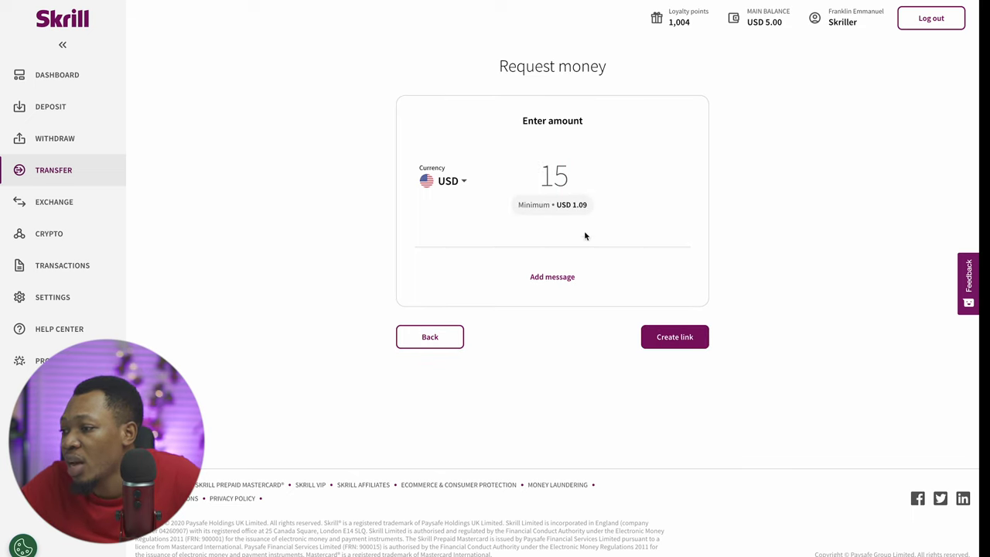
left_click(685, 338)
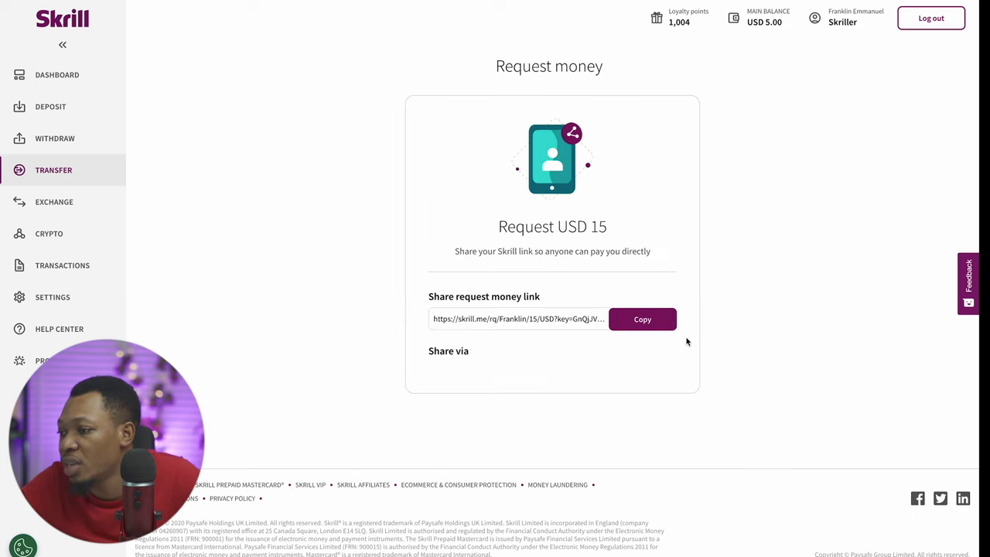
left_click(643, 323)
left_click(959, 1)
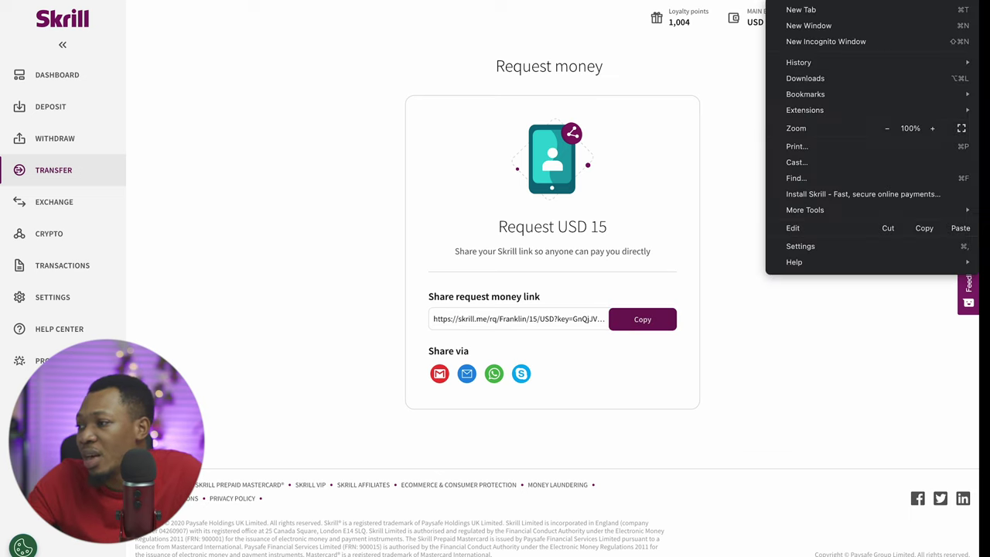
left_click(888, 43)
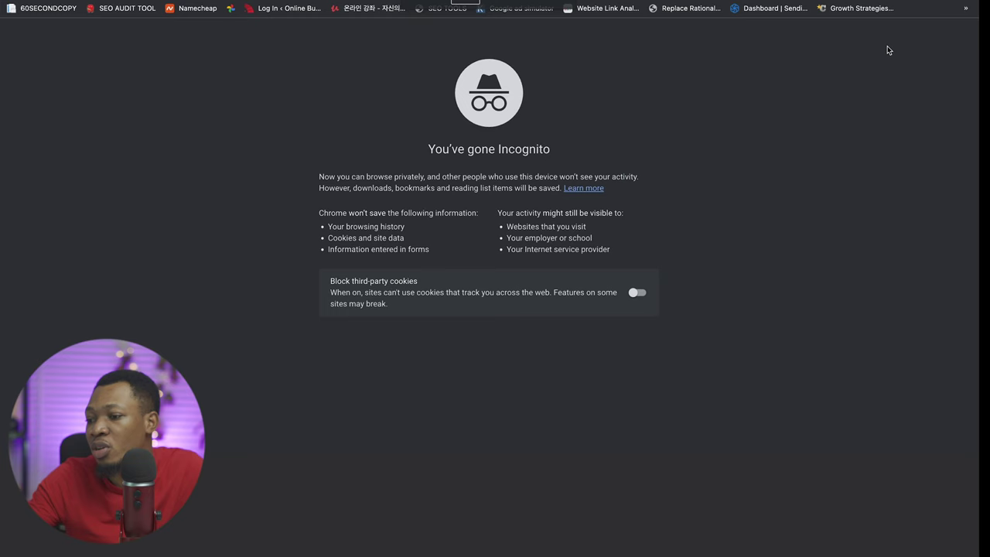
key("super+v")
key("Return")
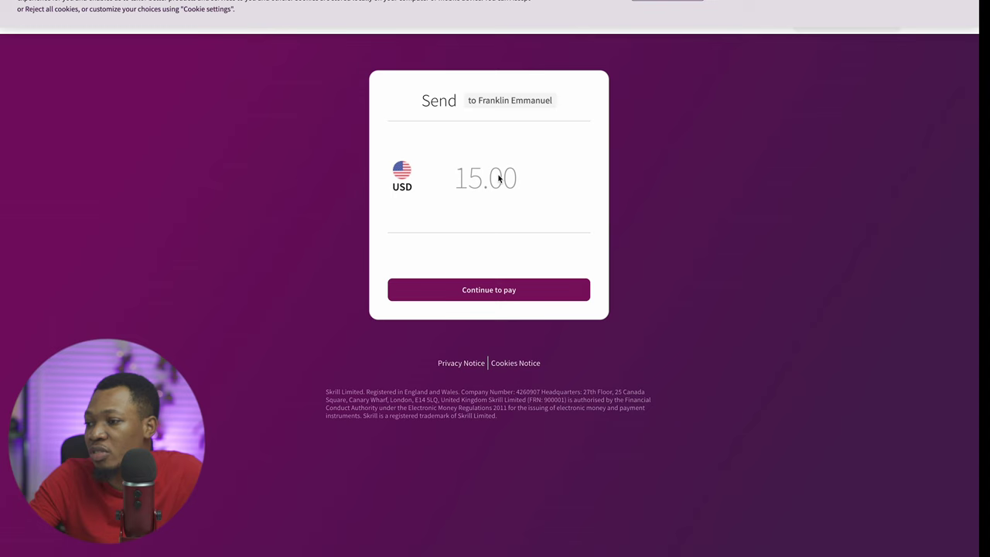
left_click(519, 290)
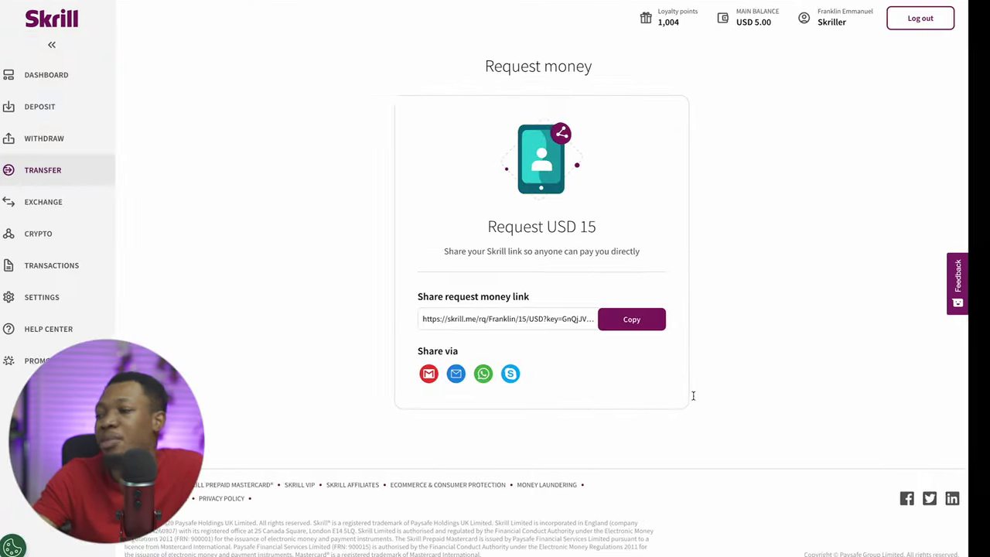
Open the Exchange section from the sidebar to reach the Crypto portfolio and watchlist
left_click(50, 203)
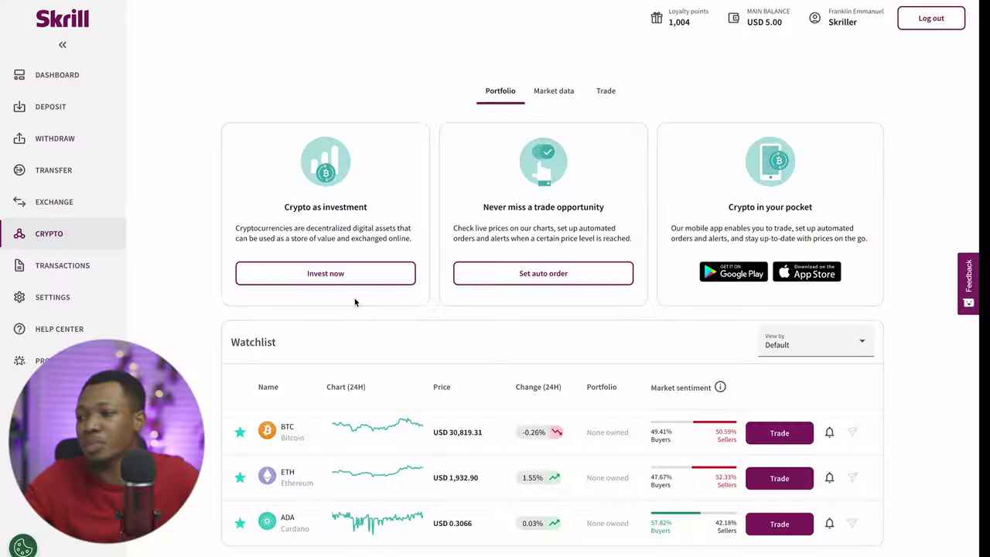
Scroll the sidebar and view the Transactions history and the account Settings
scroll(369, 247, "down", 1)
scroll(369, 248, "down", 1)
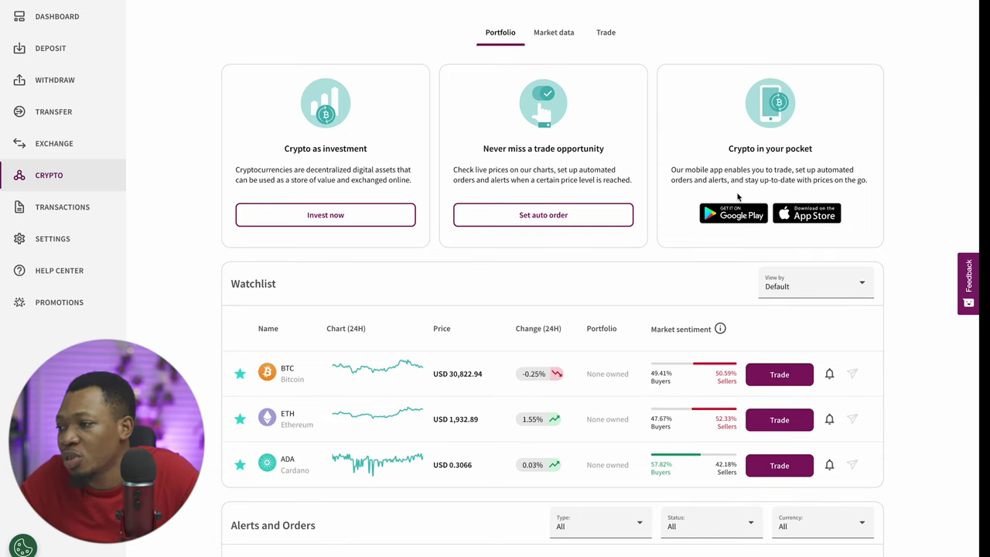
scroll(735, 217, "down", 5)
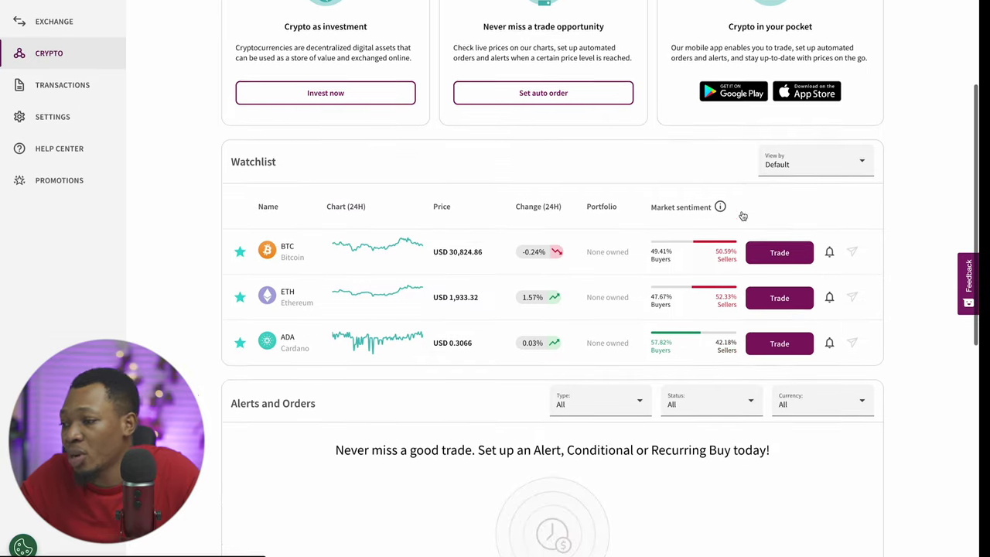
scroll(742, 215, "down", 5)
scroll(742, 215, "up", 10)
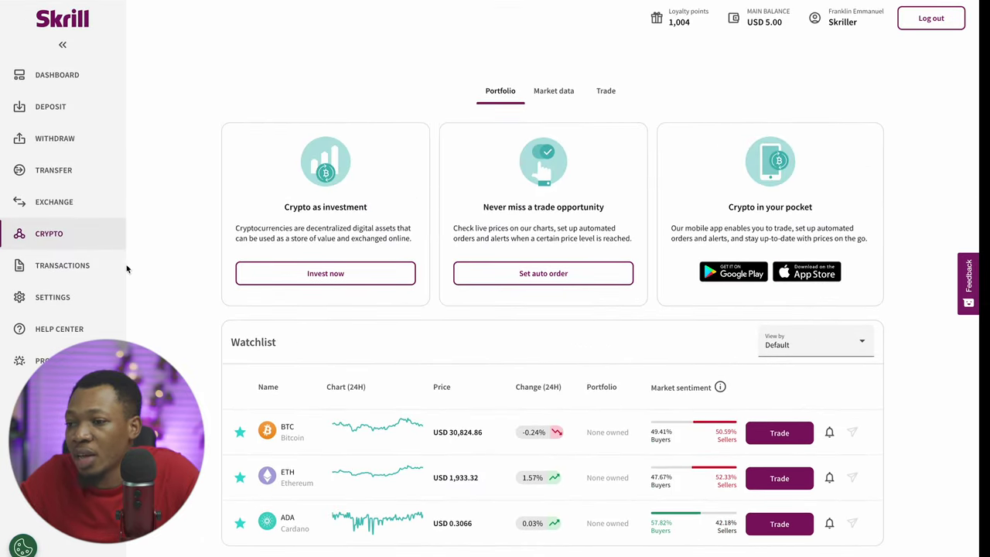
left_click(67, 272)
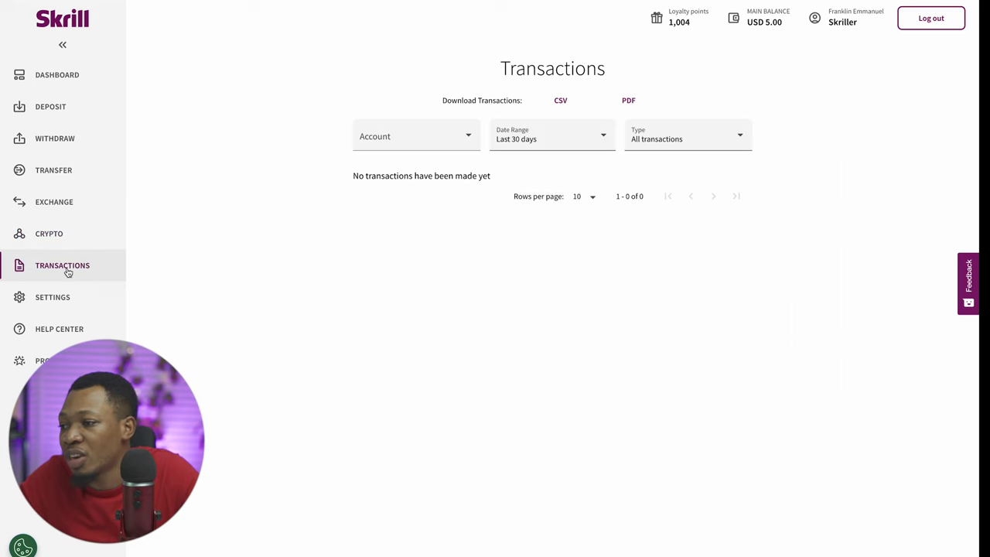
left_click(68, 297)
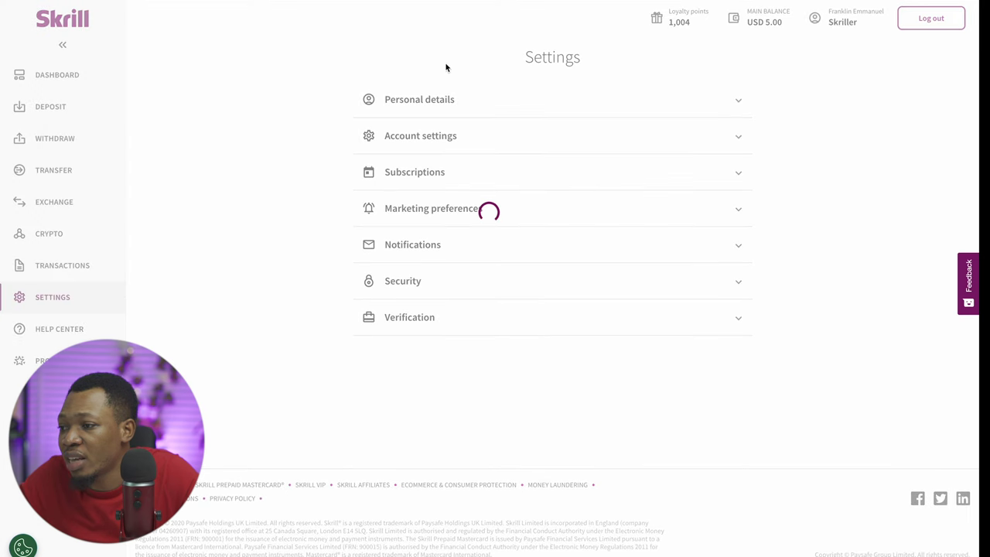
Open the Help Center's Prepaid Card > Skrill Virtual Card article, then show the profile summary
left_click(34, 331)
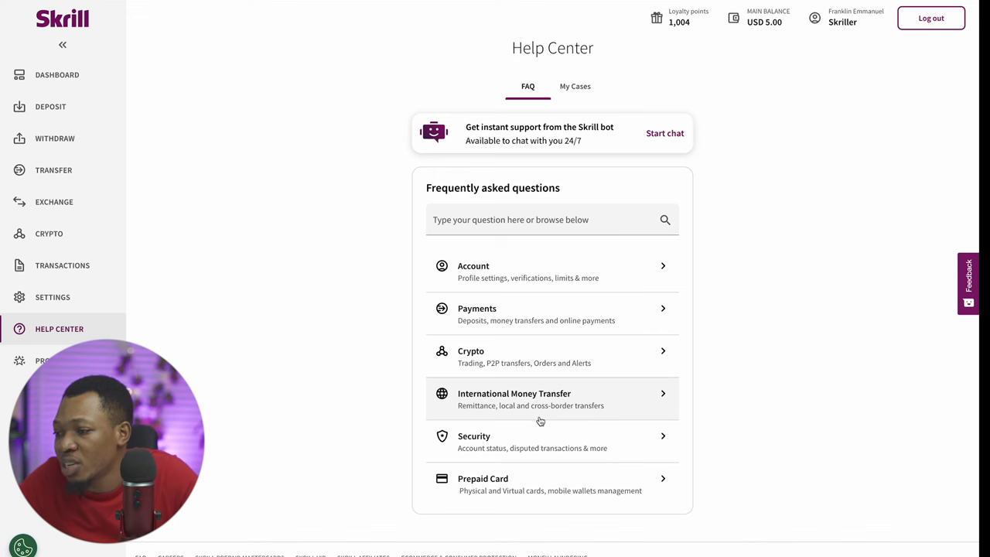
left_click(557, 492)
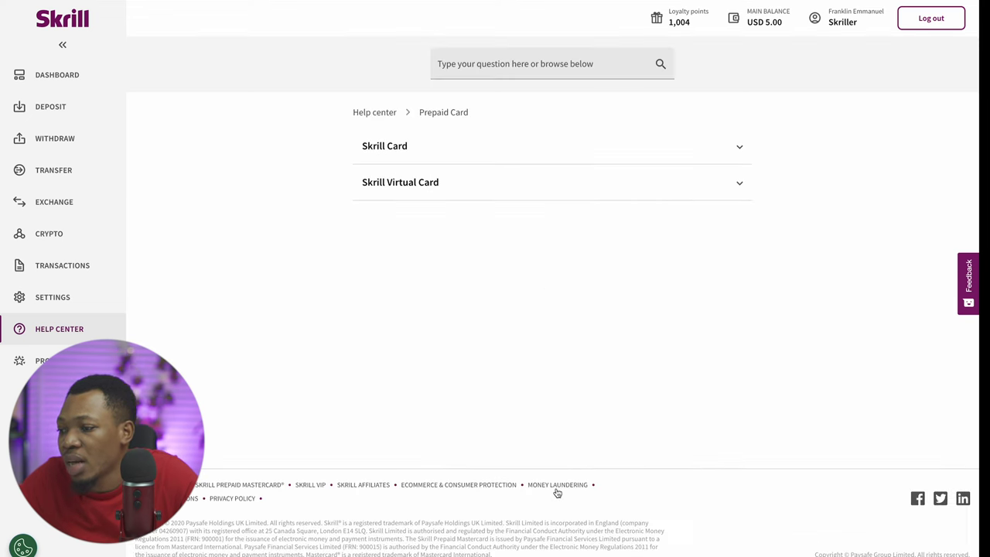
left_click(400, 182)
left_click(847, 17)
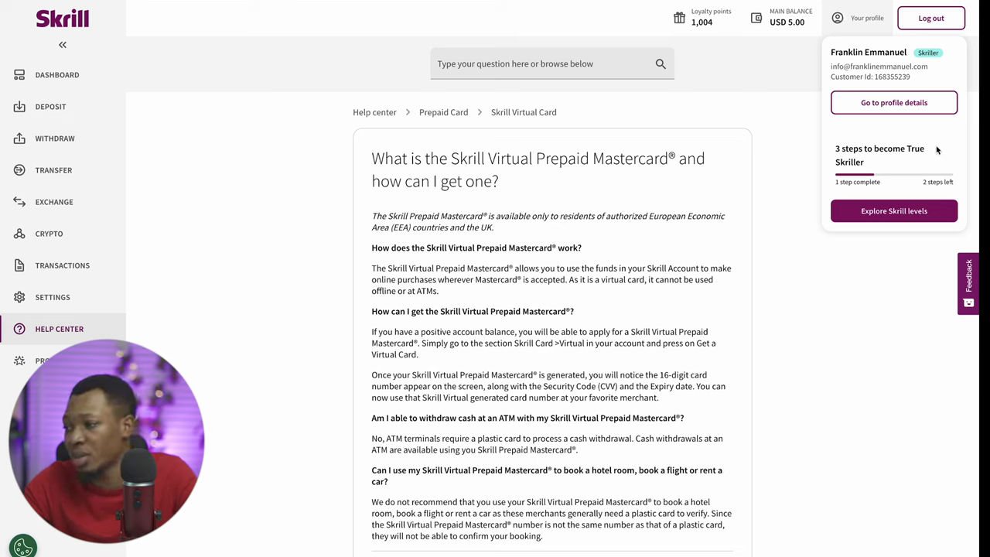
Open Skrill levels and compare the Skriller, True Skriller and VIP Skriller tabs, highlighting the 15,000.00 EUR left
left_click(895, 212)
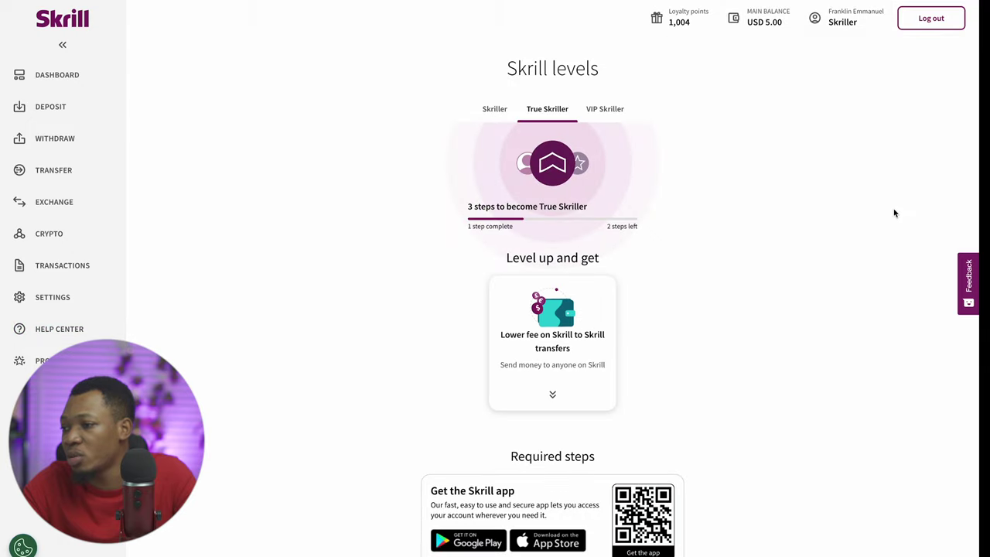
left_click(495, 108)
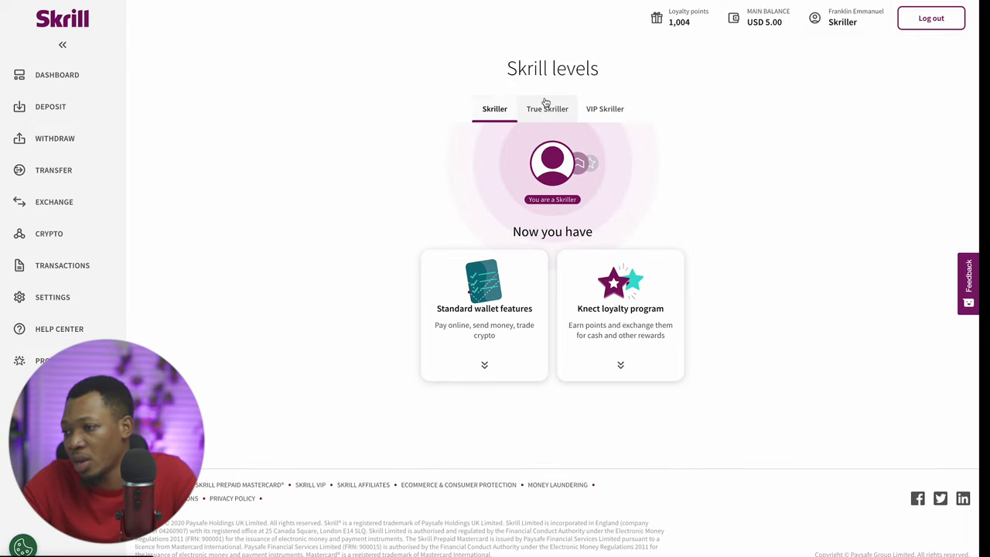
left_click(549, 110)
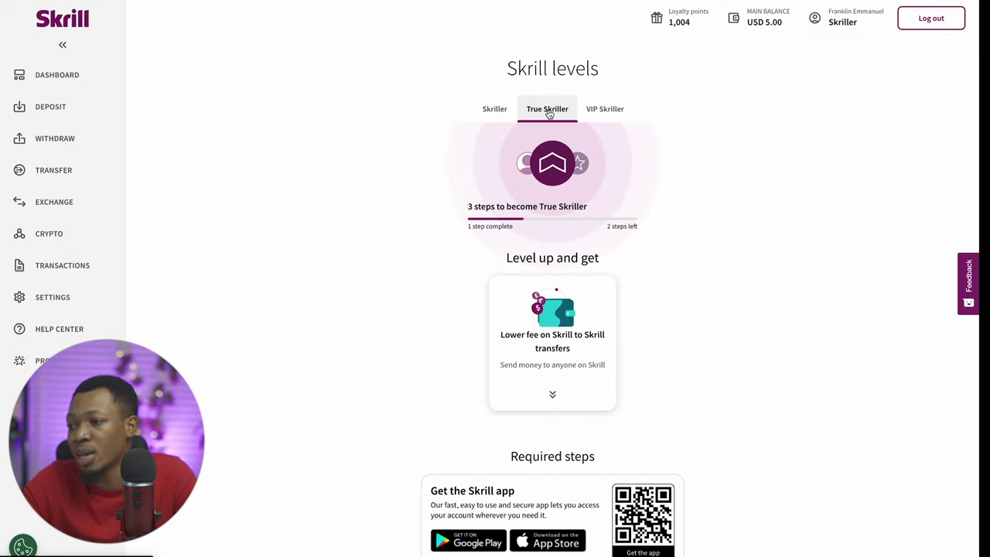
left_click(602, 112)
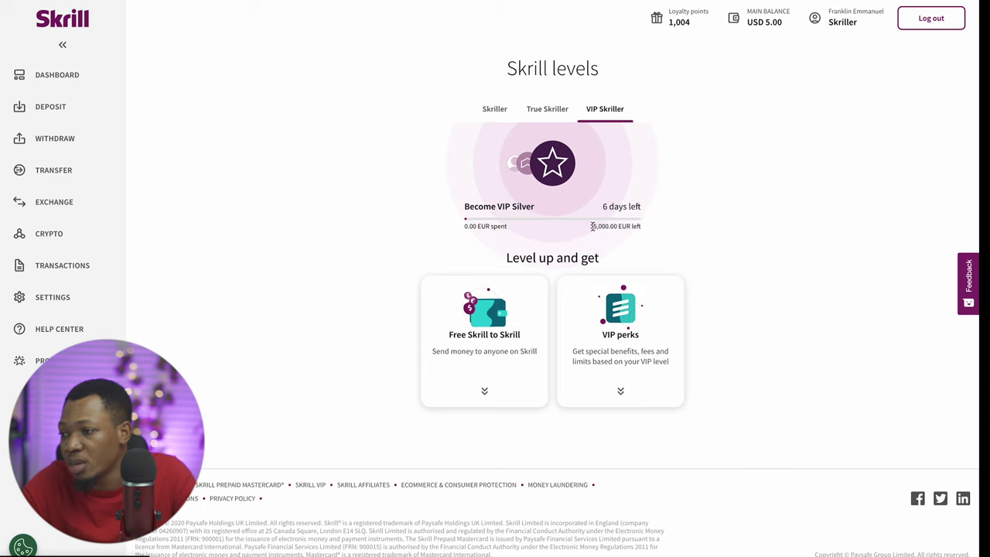
left_click_drag(590, 226, 619, 226)
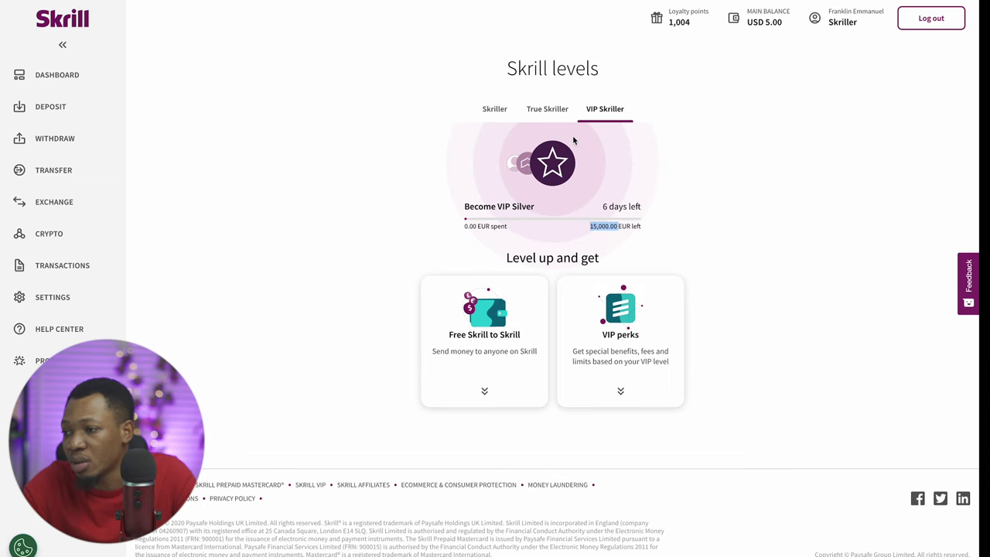
Return to True Skriller and review its 1-of-3 steps progress
left_click(549, 109)
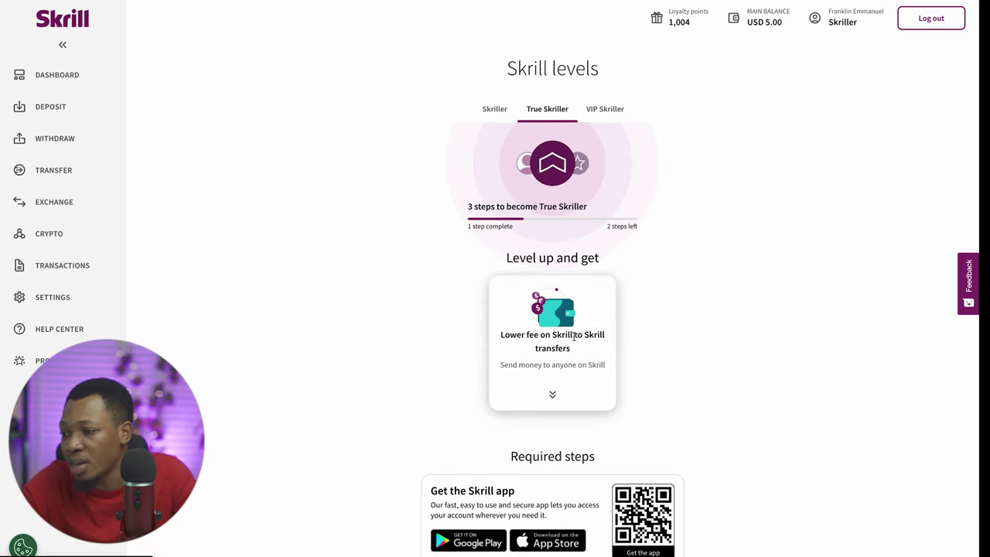
scroll(574, 338, "down", 3)
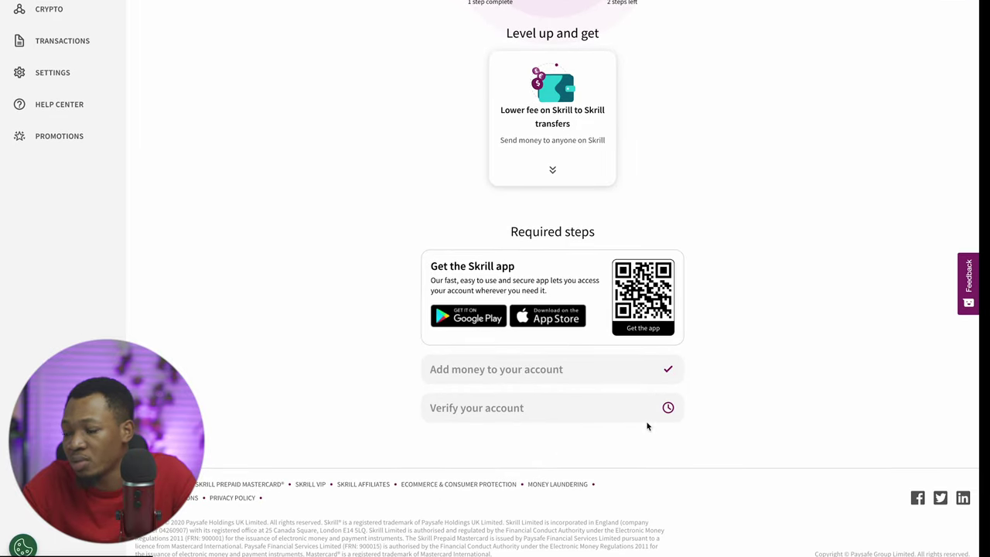
left_click(668, 408)
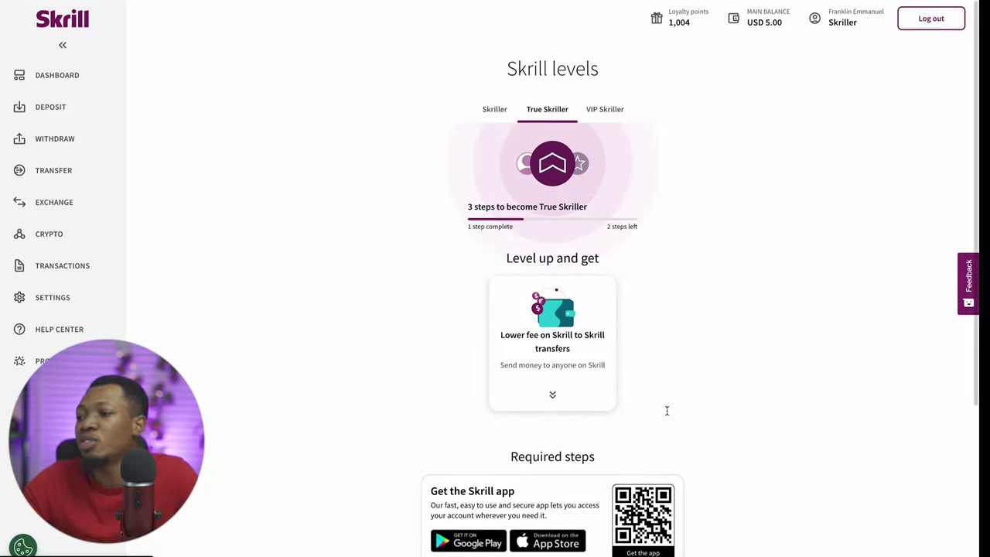